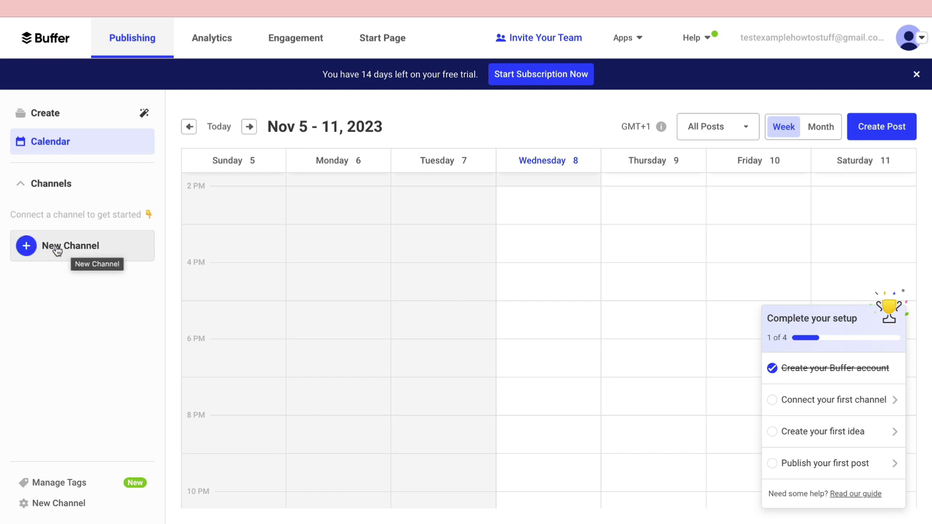
Step: Open New Channel and browse every channel type from Facebook to Shopify, then return to the top
click(39, 248)
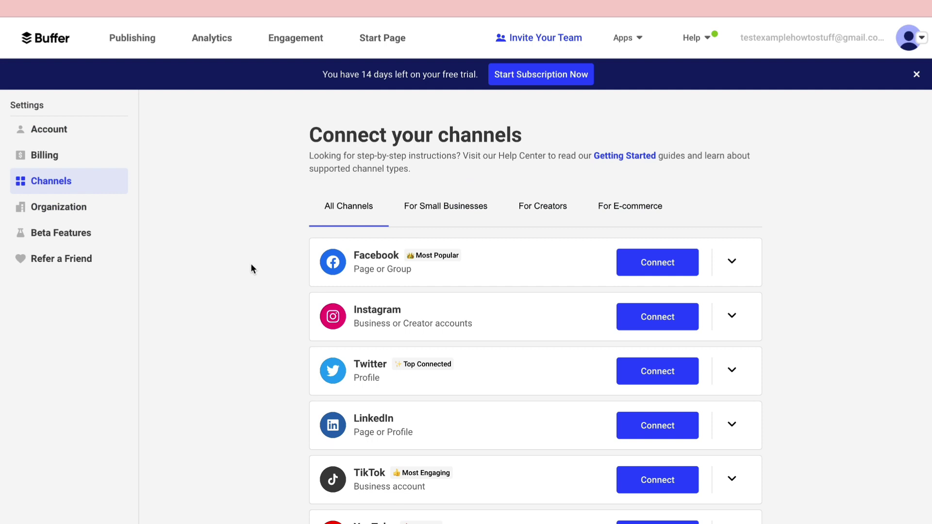
scroll(229, 339, down, 1)
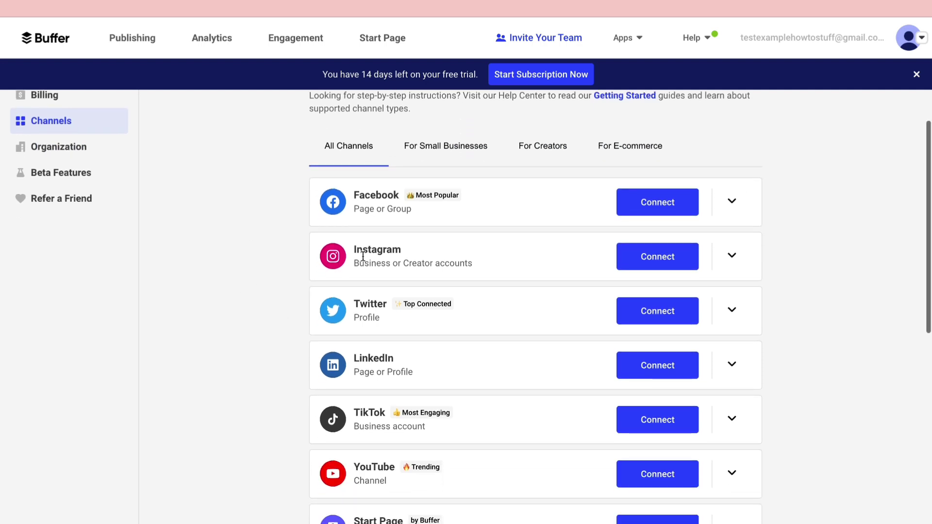
scroll(302, 311, down, 3)
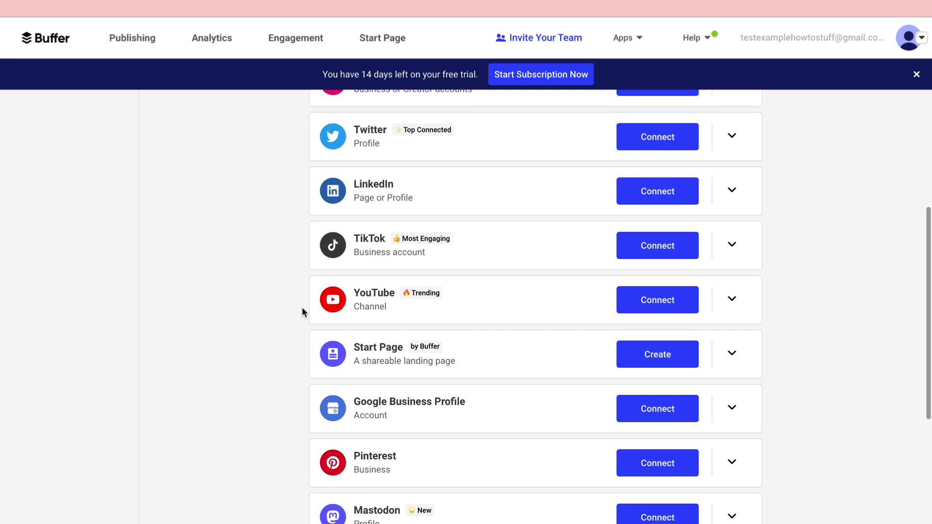
scroll(302, 312, down, 2)
scroll(334, 318, down, 2)
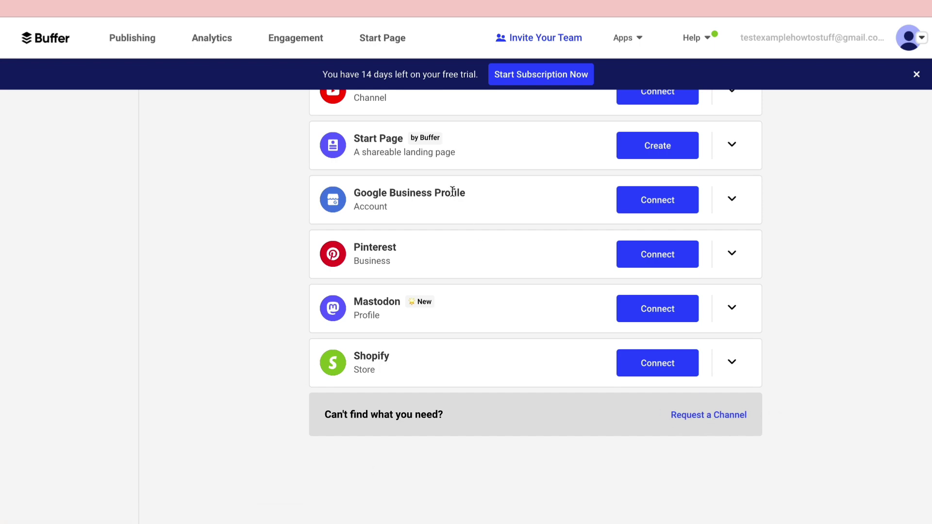
scroll(283, 351, up, 8)
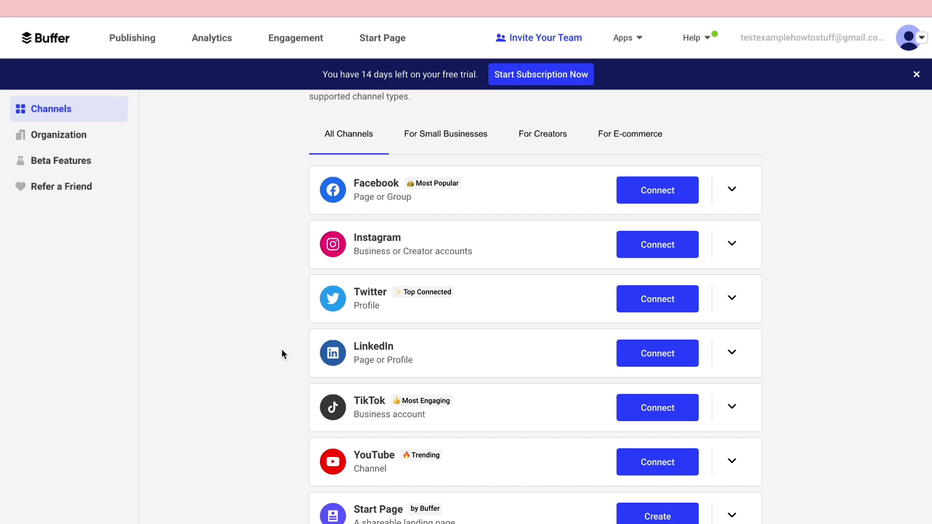
Step: Begin connecting LinkedIn, choosing LinkedIn Profile as the account type
click(639, 358)
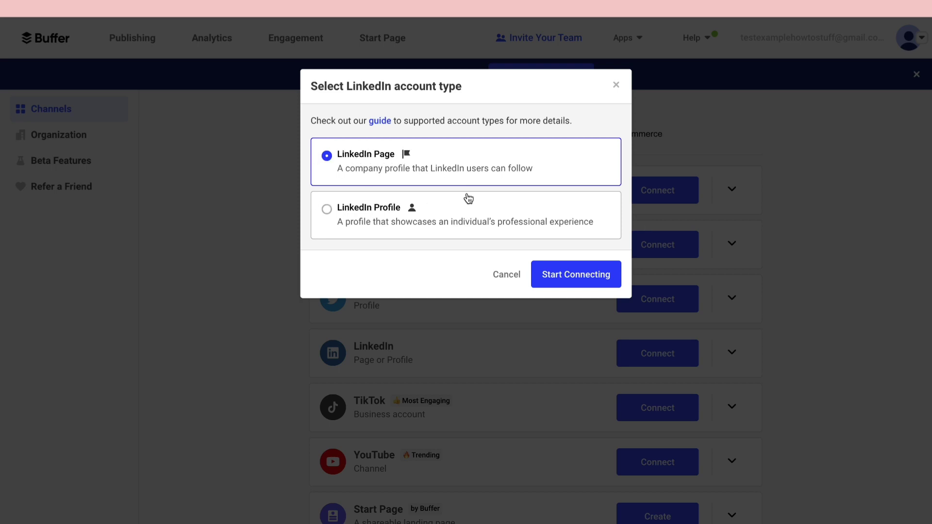
click(328, 212)
click(570, 284)
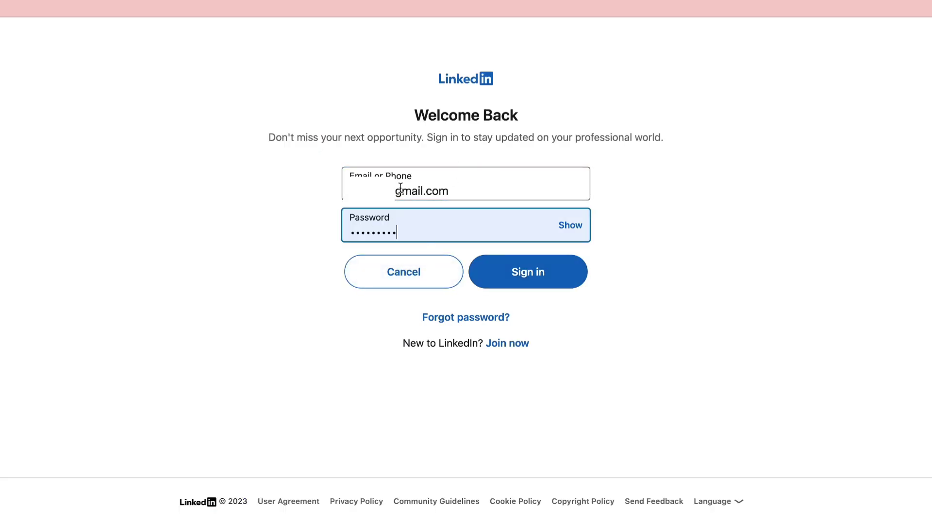
Step: Sign in to LinkedIn and scroll down to Buffer's authorisation request
click(535, 276)
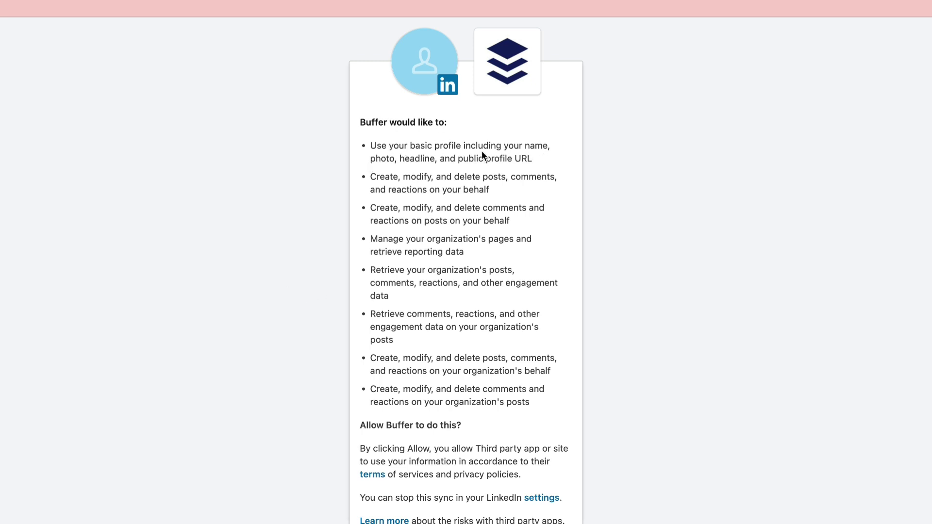
scroll(420, 322, down, 5)
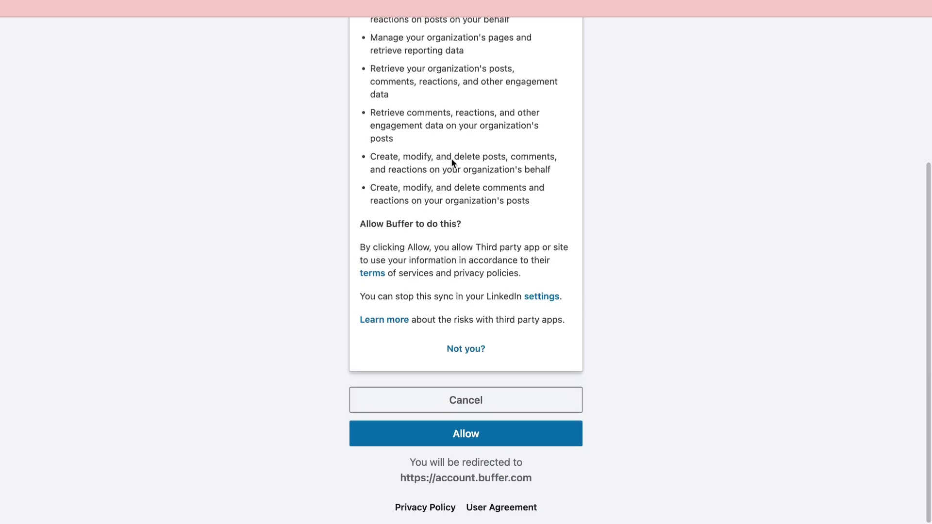
Step: Allow Buffer access, then add the ticked LinkedIn profile to Buffer
click(410, 432)
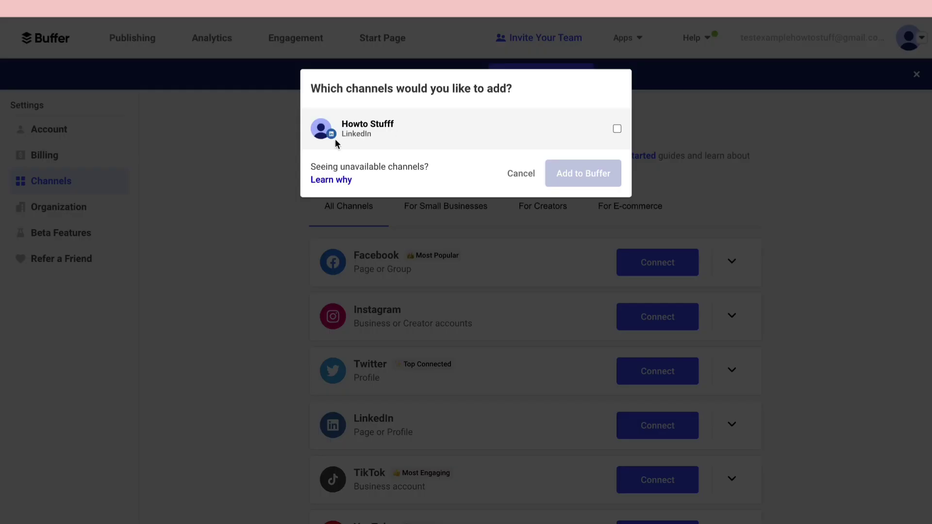
click(616, 129)
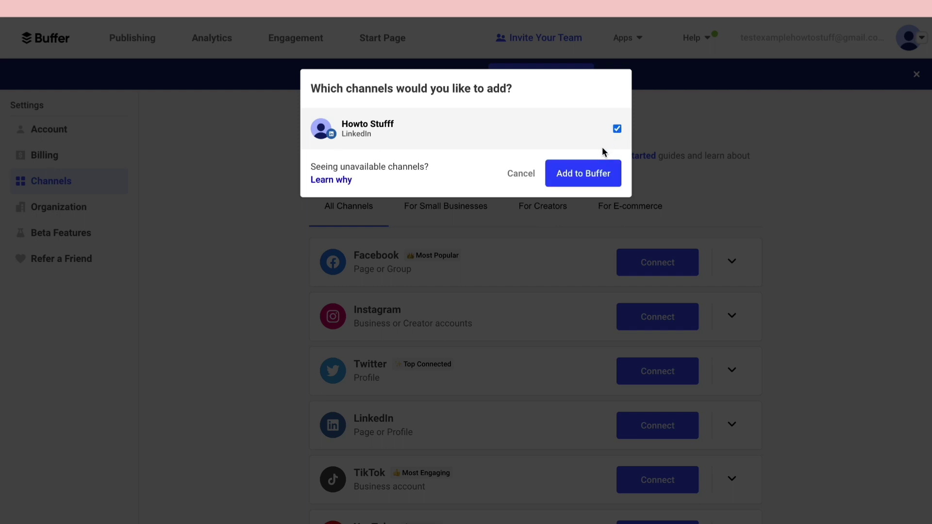
click(591, 173)
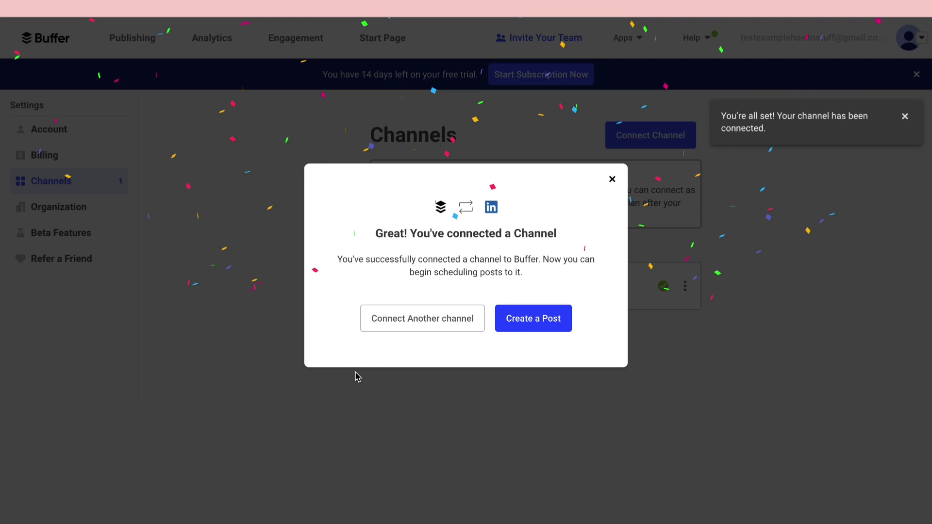
Step: Close the channel-connected success message to reach the LinkedIn profile's queue
click(613, 178)
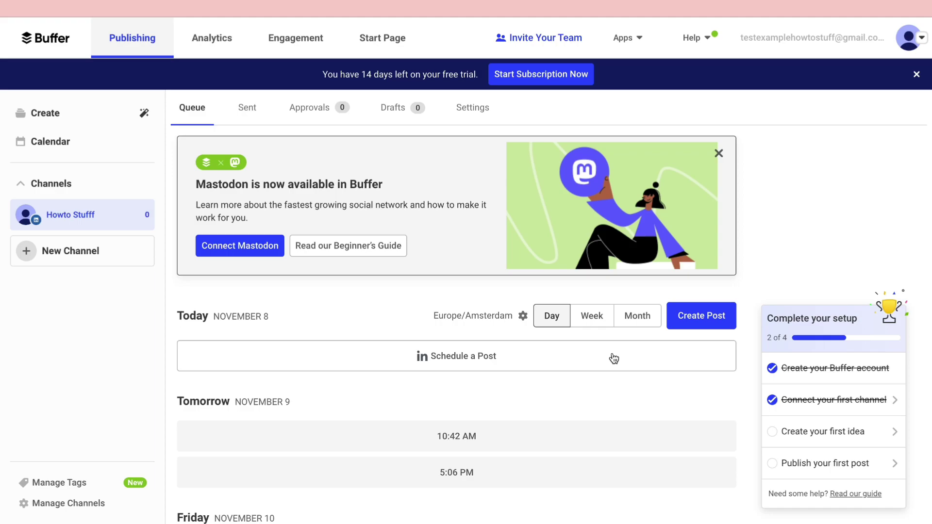
Step: Create a new post, dismiss the AI Assistant announcement, and launch the AI Assistant
click(699, 315)
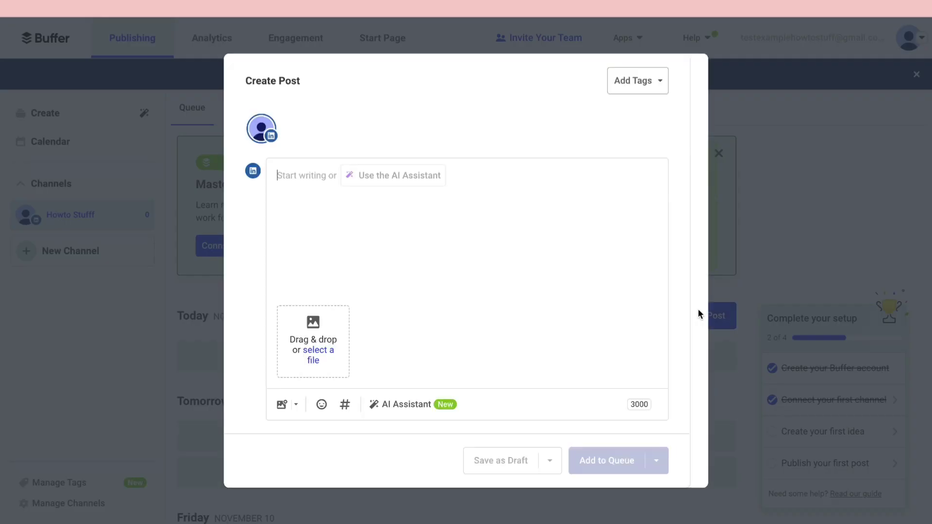
click(439, 276)
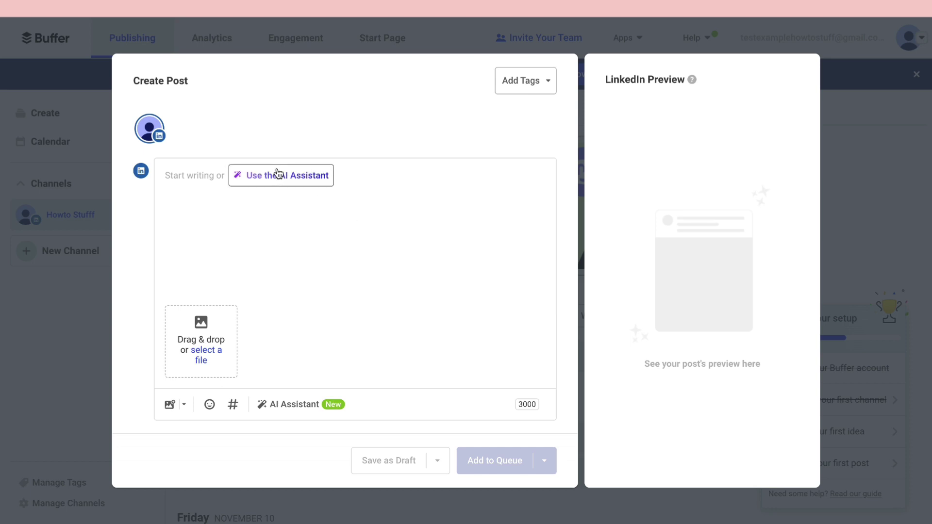
click(294, 179)
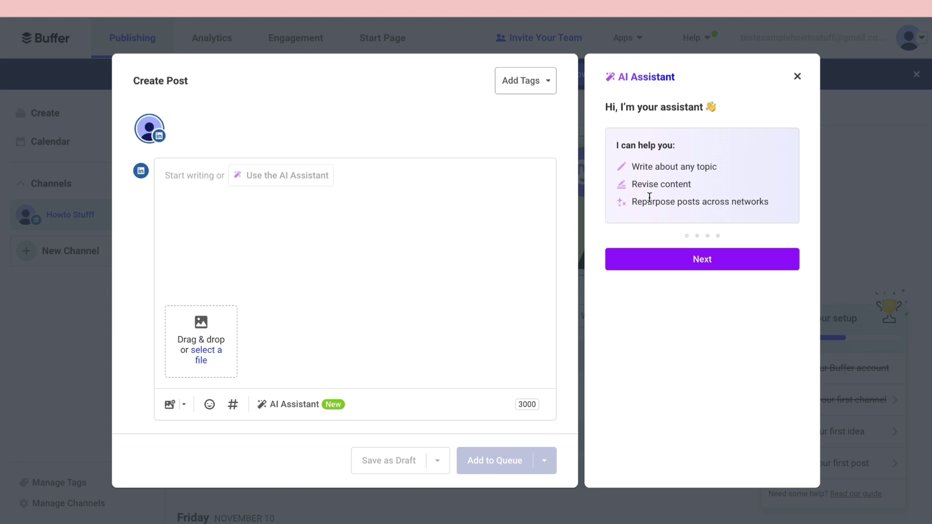
Step: Step through the AI Assistant intro slides to Got It and close the channel-tailoring tip
click(682, 259)
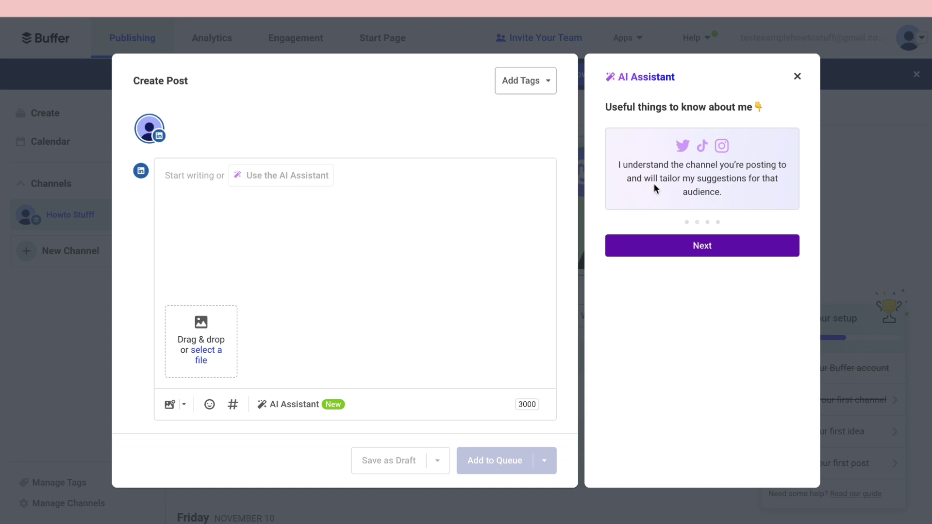
click(678, 242)
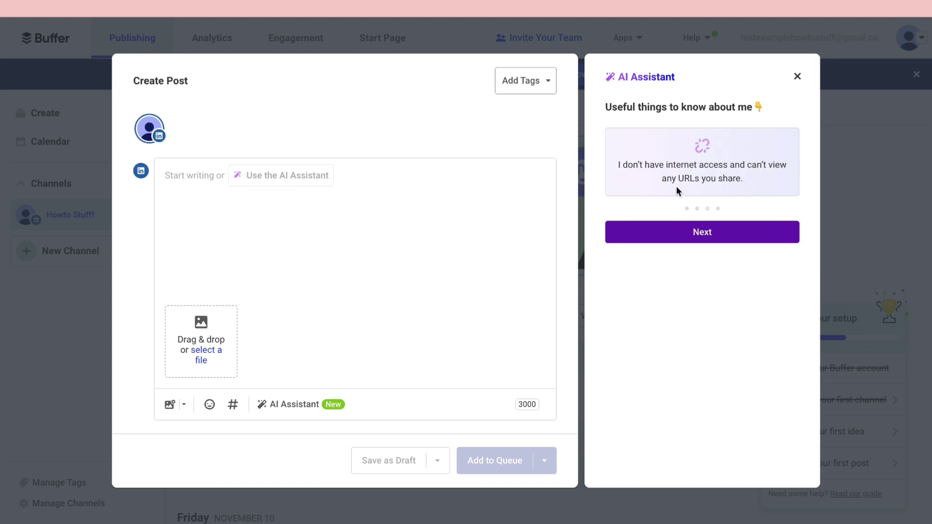
click(665, 232)
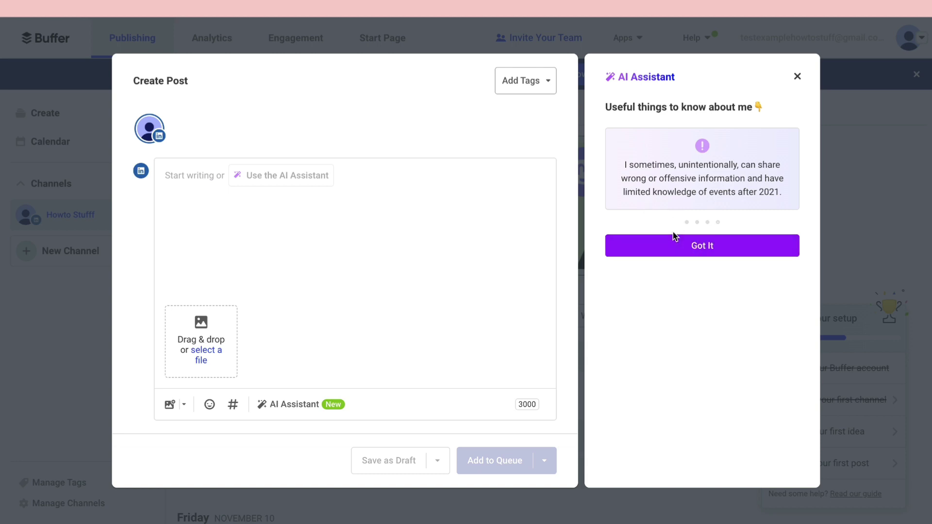
click(671, 250)
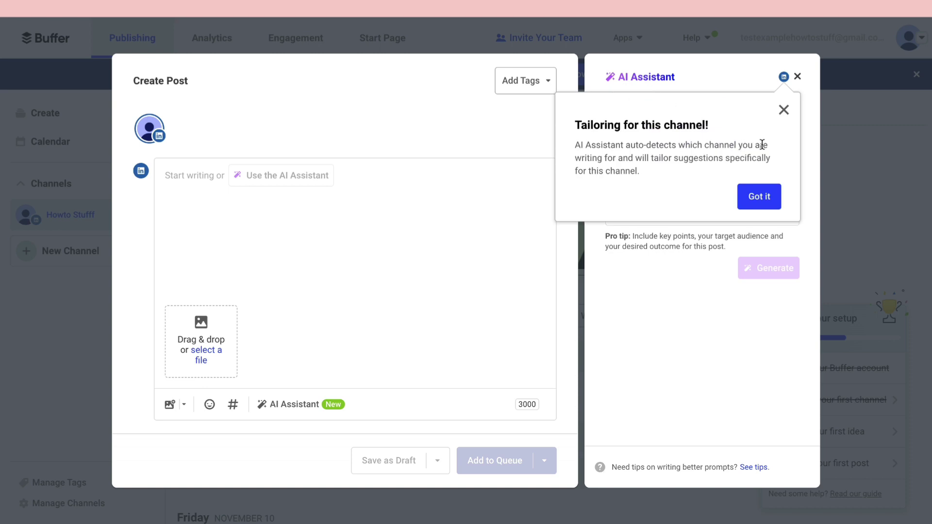
click(760, 196)
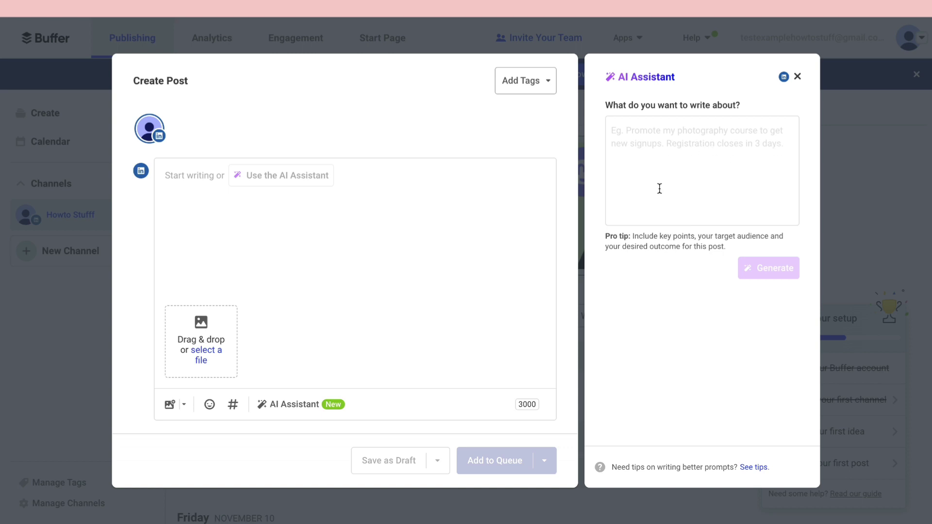
Step: Generate a LinkedIn post from the prompt 'I launched a course about creating high quality youtube videos' and insert it
click(650, 156)
text(I launched a course ab)
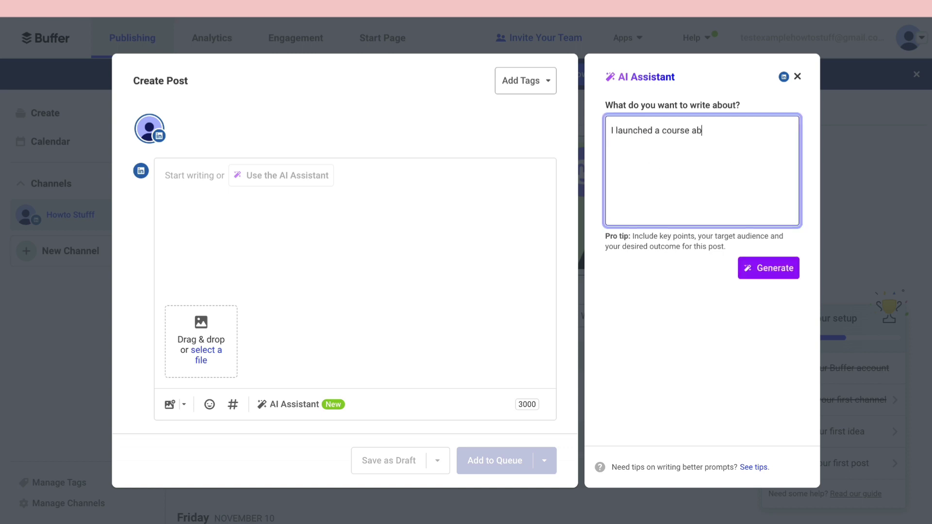
text(out creating high quality youtube)
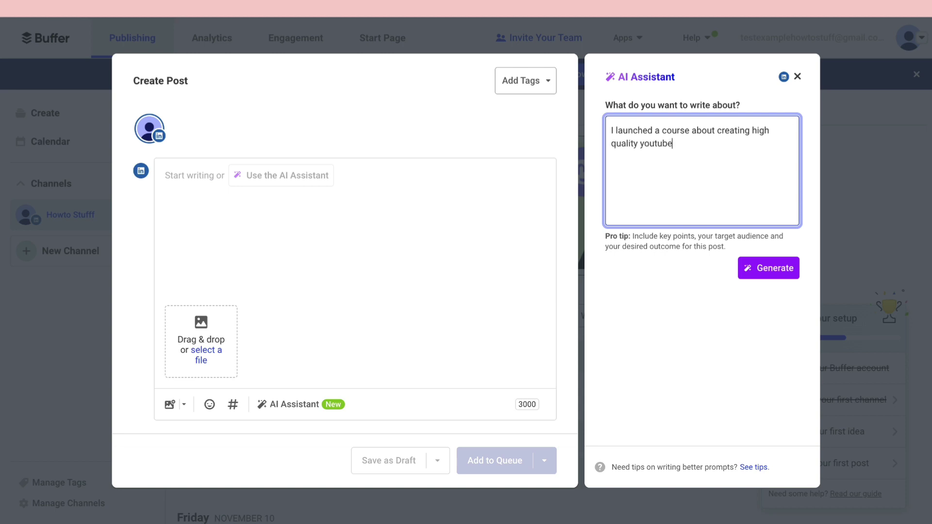
text( videos, write a linkedin post t)
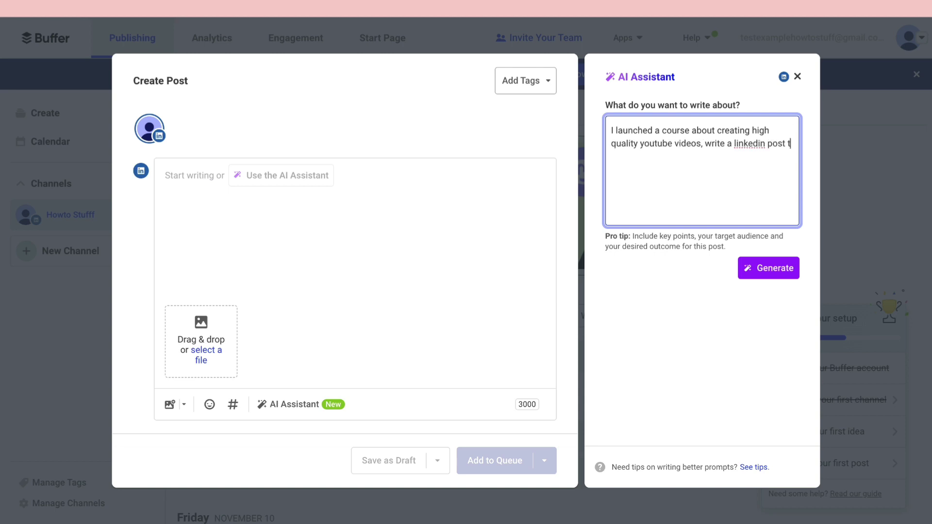
text(hat will make poeple interested)
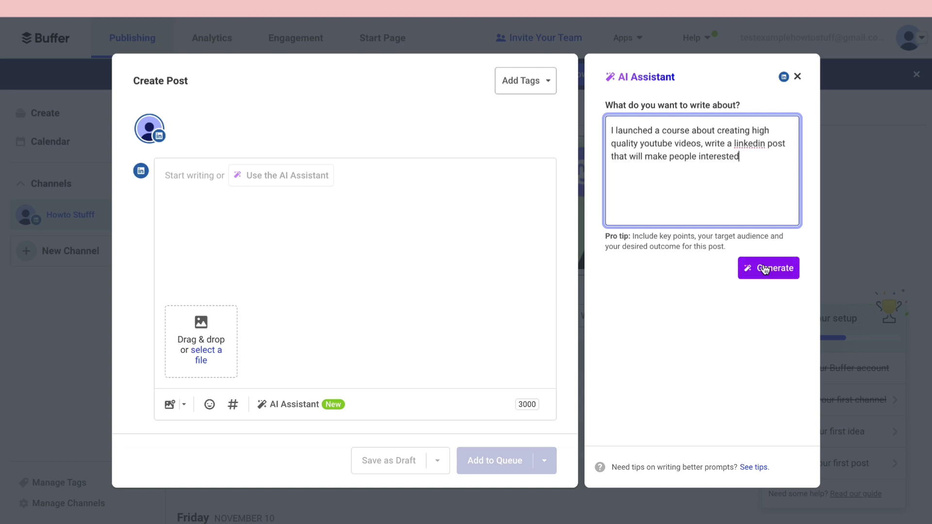
click(770, 267)
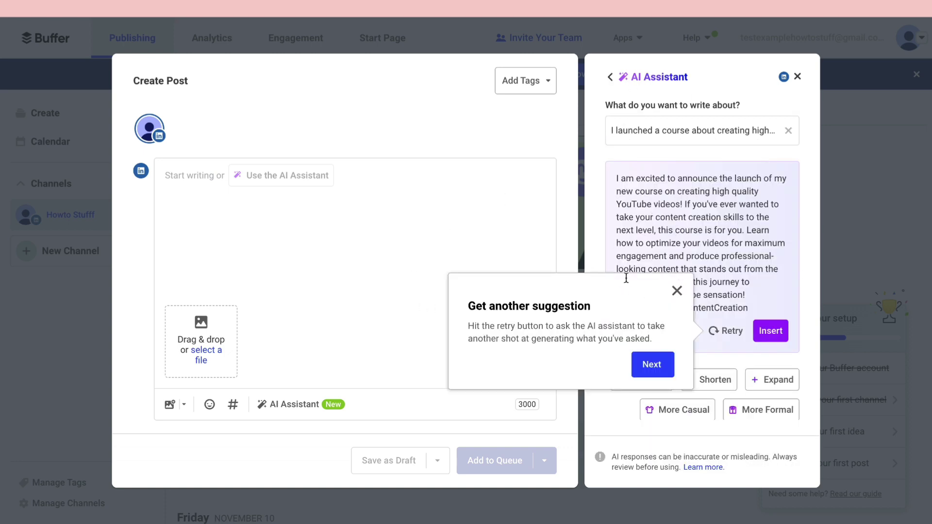
click(677, 290)
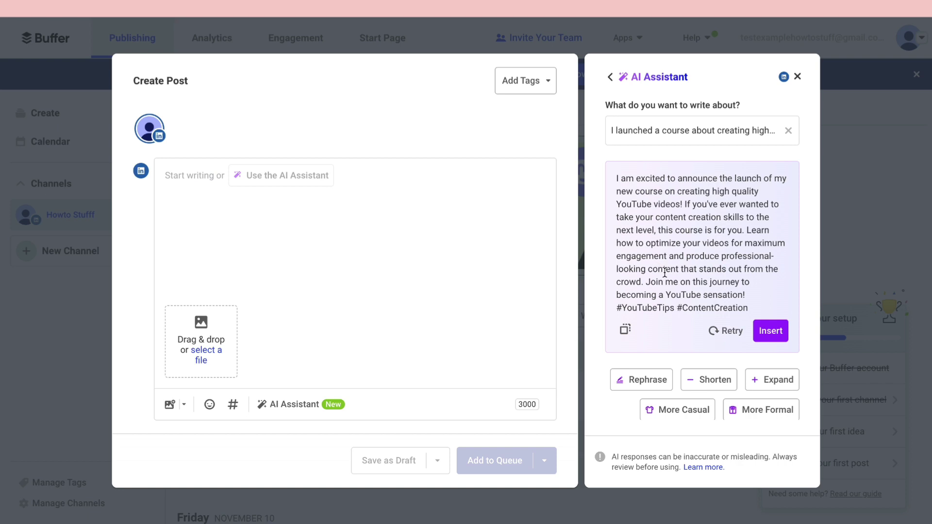
click(769, 330)
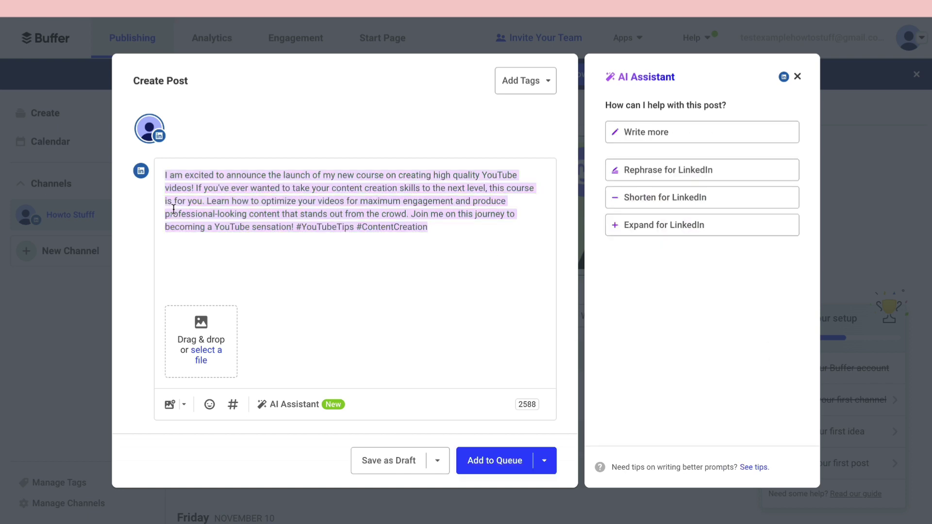
Step: Upload the 'Create account on Buffer' thumbnail PNG from Downloads to the post
click(196, 311)
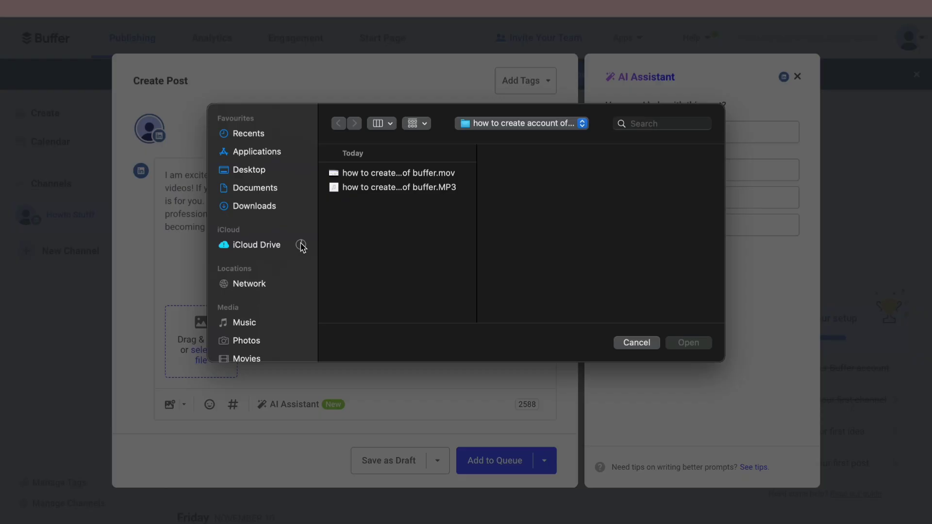
click(255, 193)
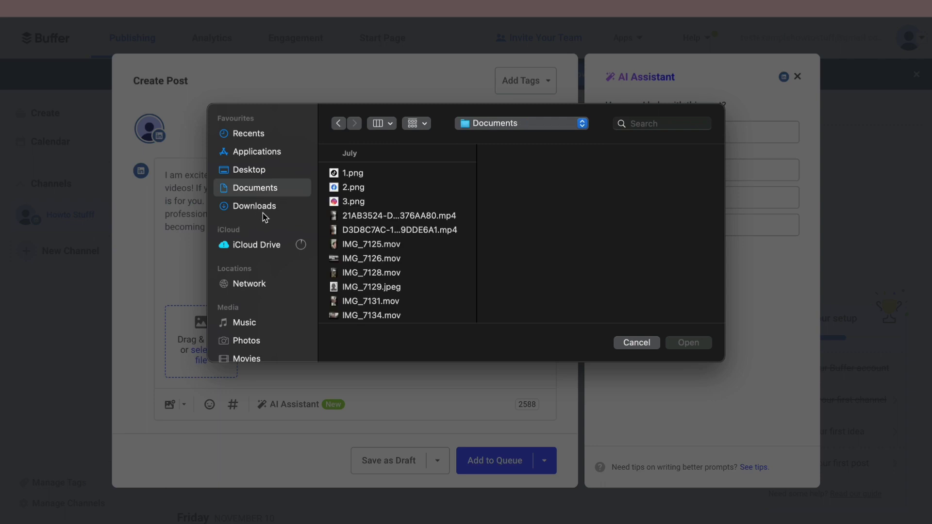
click(251, 212)
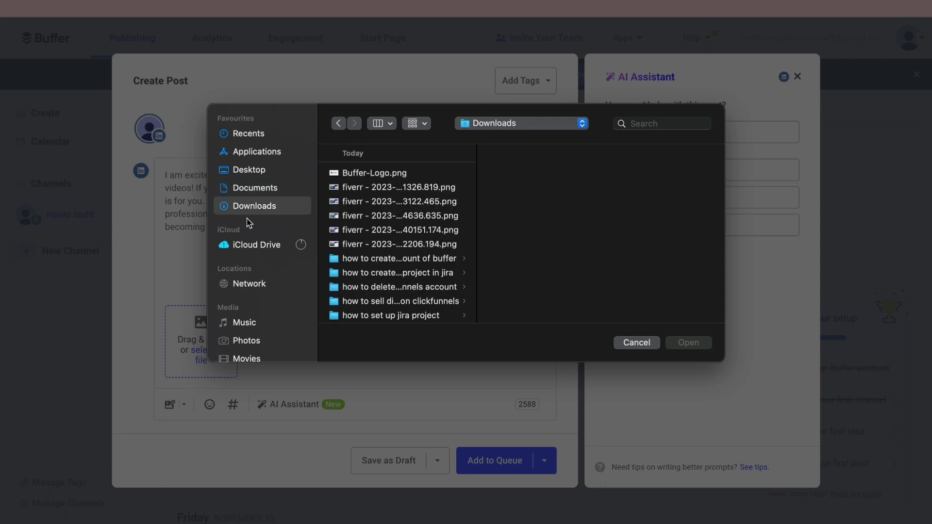
scroll(363, 253, down, 2)
click(373, 193)
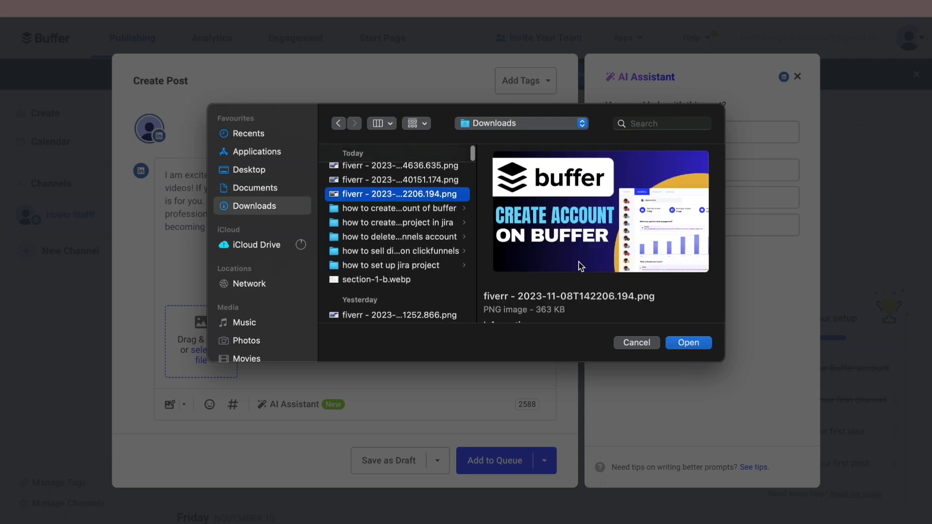
click(696, 343)
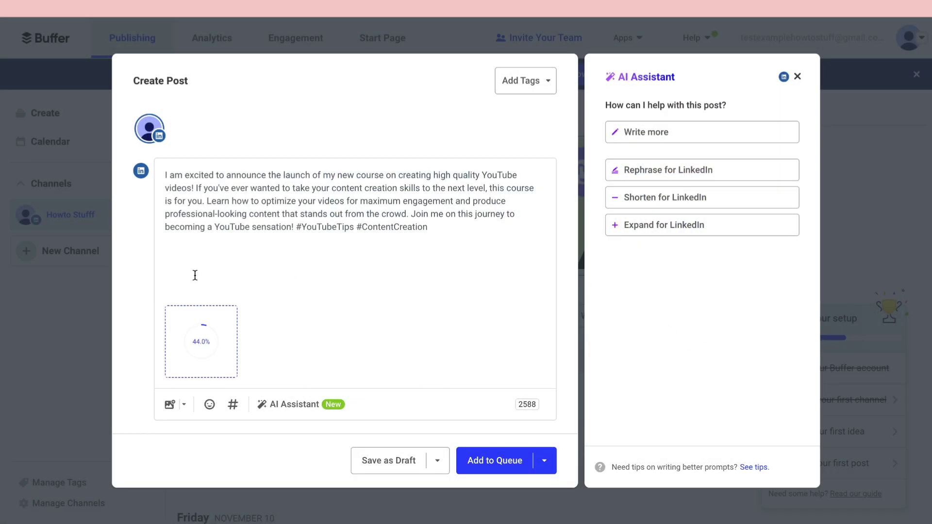
click(171, 404)
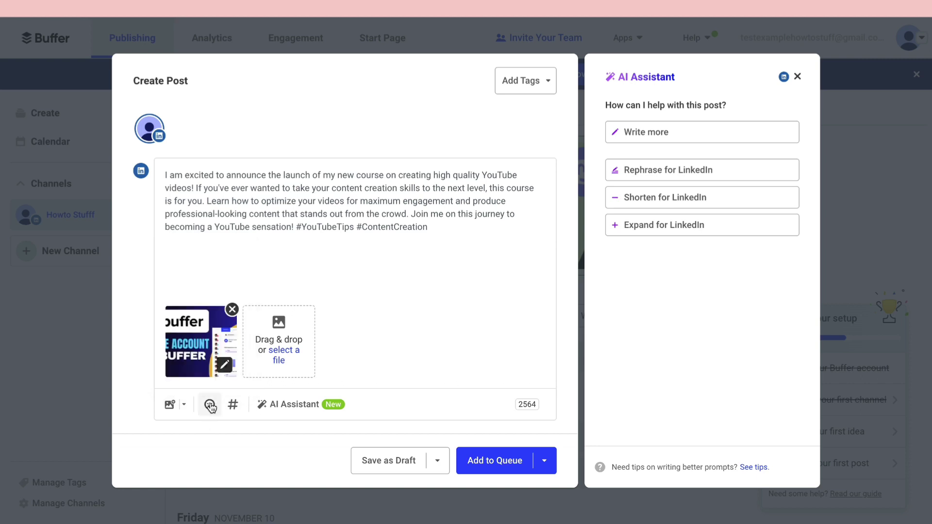
Step: Add and save a new tag named 'course' on the post
click(520, 92)
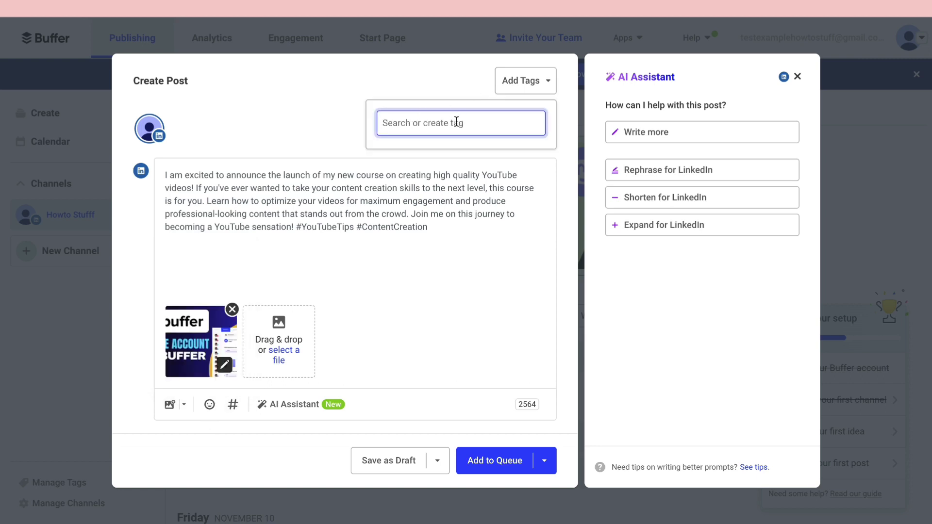
text(course)
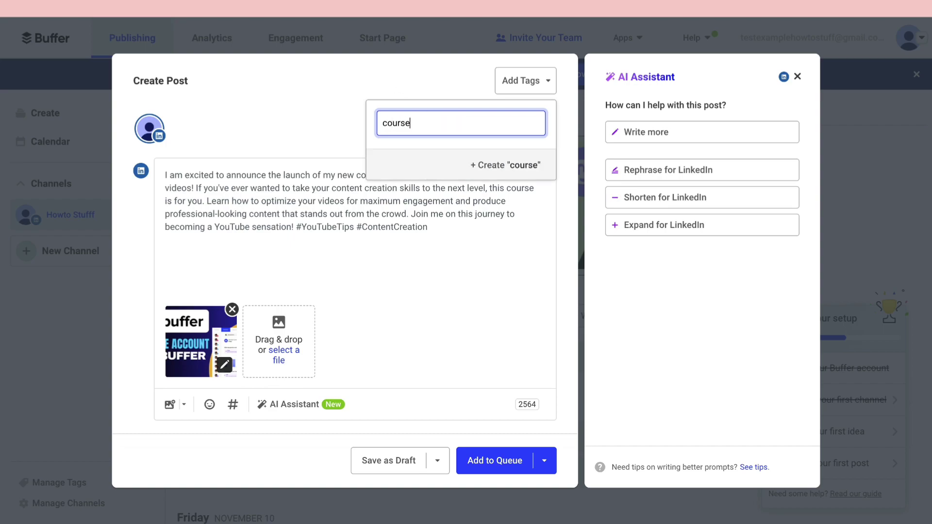
key(Return)
click(473, 317)
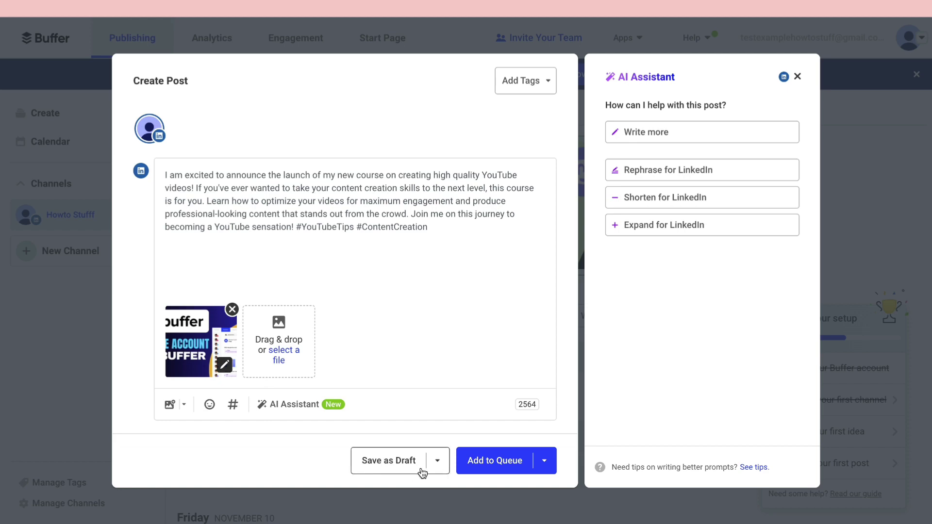
Step: Add the LinkedIn post to the queue and reschedule it for Friday, November 10 at 1:00 PM
click(520, 466)
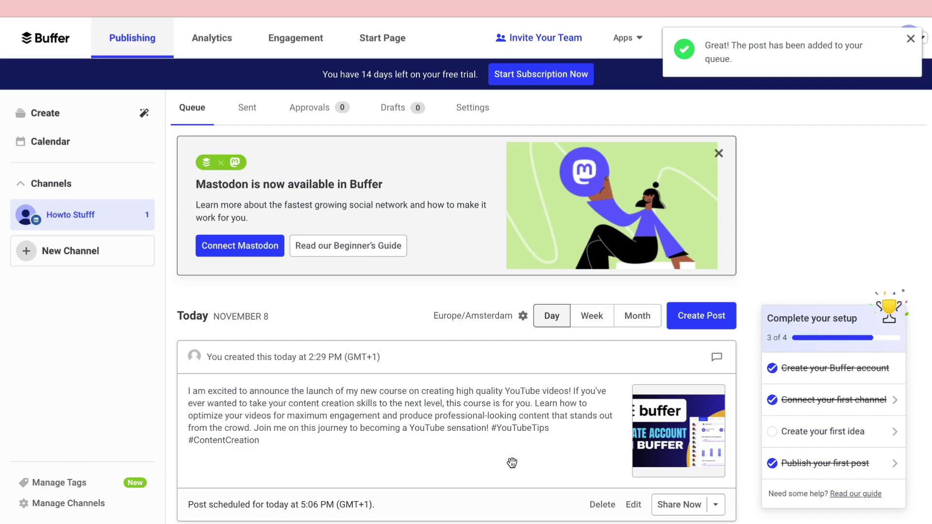
scroll(512, 454, down, 3)
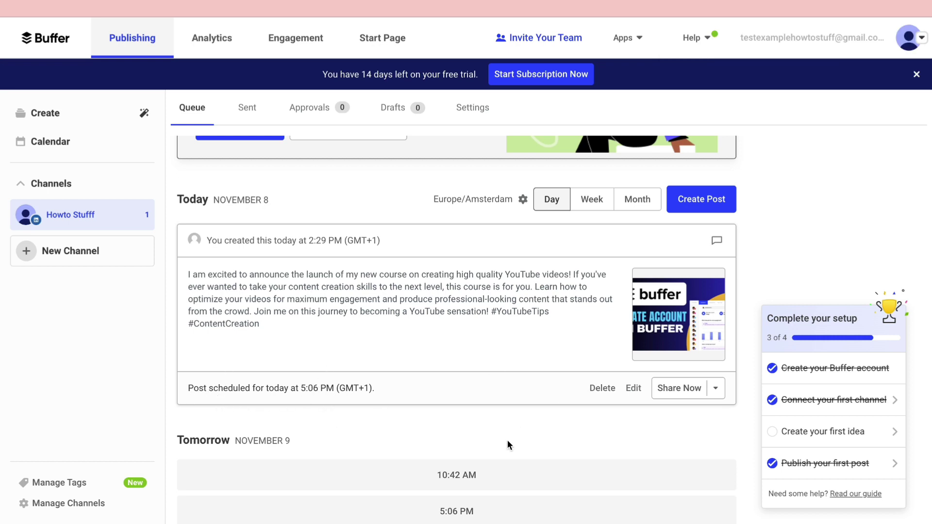
click(634, 388)
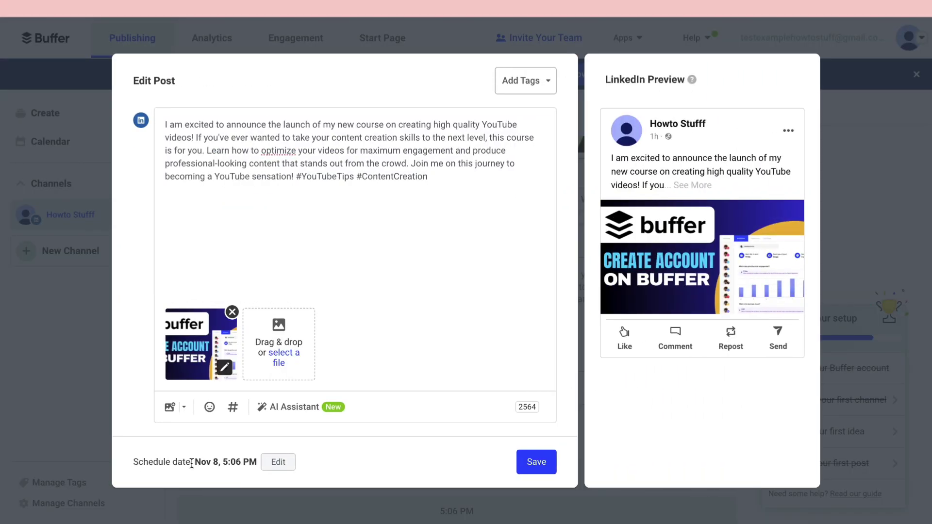
click(282, 464)
scroll(439, 457, down, 1)
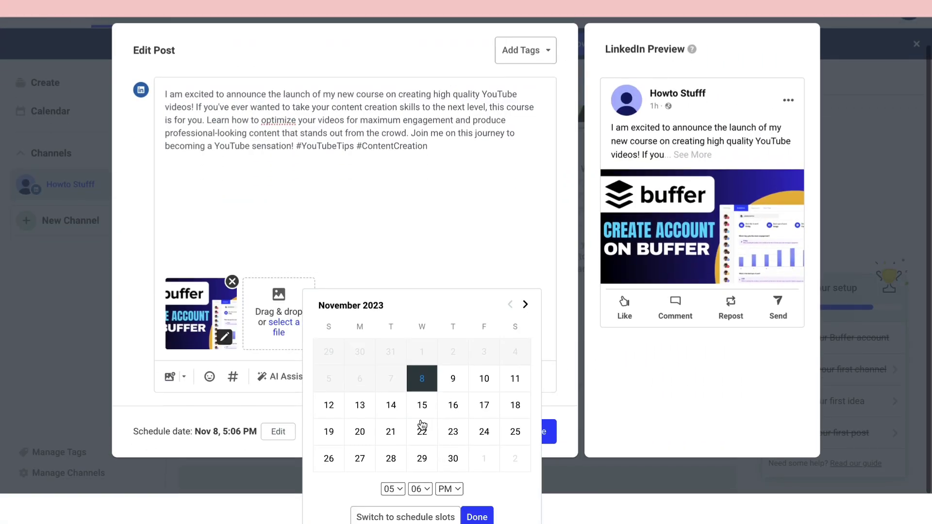
scroll(421, 425, down, 1)
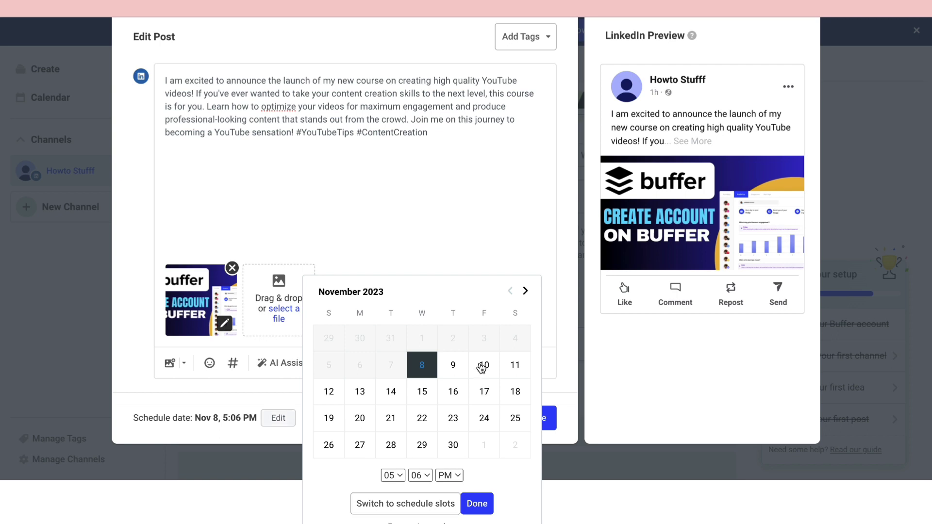
click(482, 372)
click(397, 476)
click(398, 417)
click(441, 503)
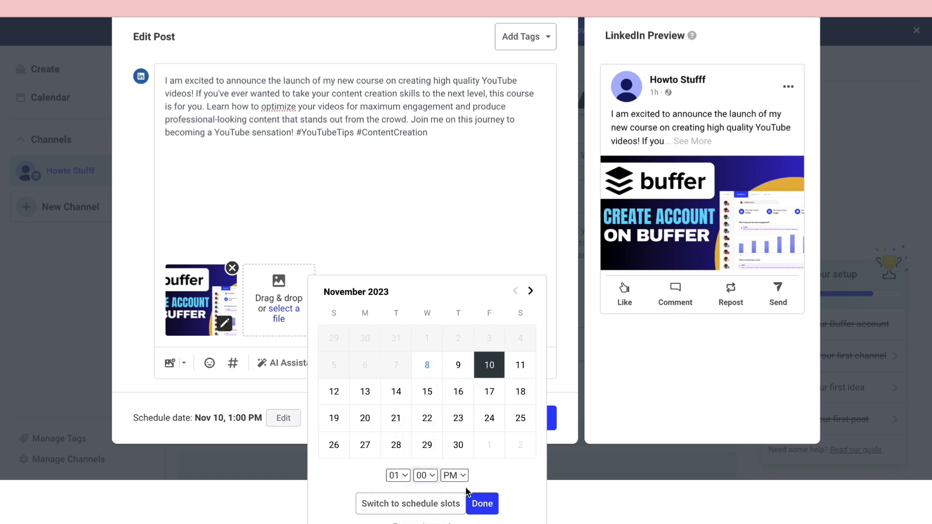
click(483, 505)
click(537, 461)
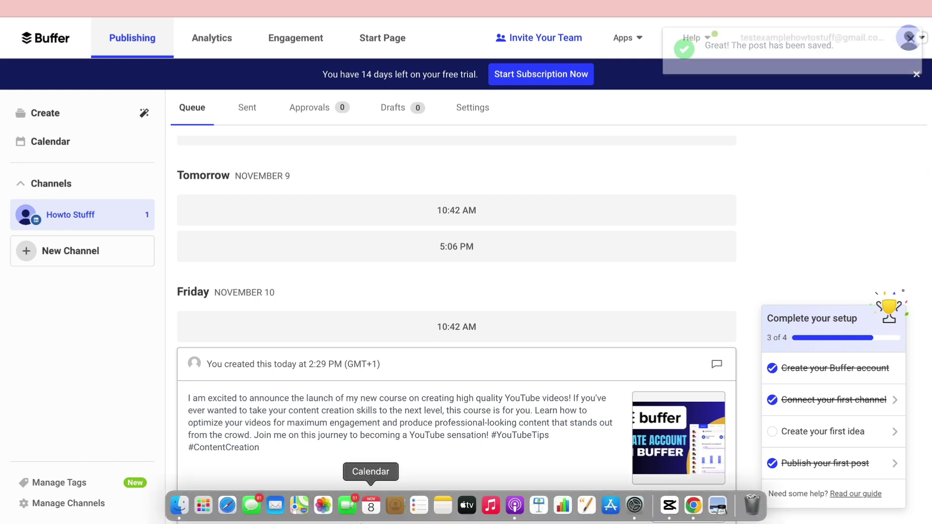
Step: Share the queued post to LinkedIn immediately and check it under the Sent posts
scroll(506, 291, down, 5)
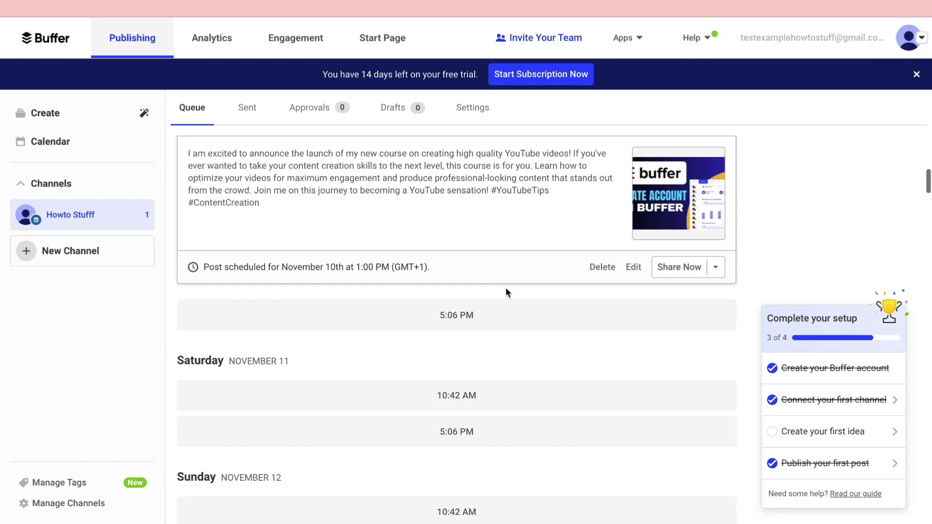
click(673, 270)
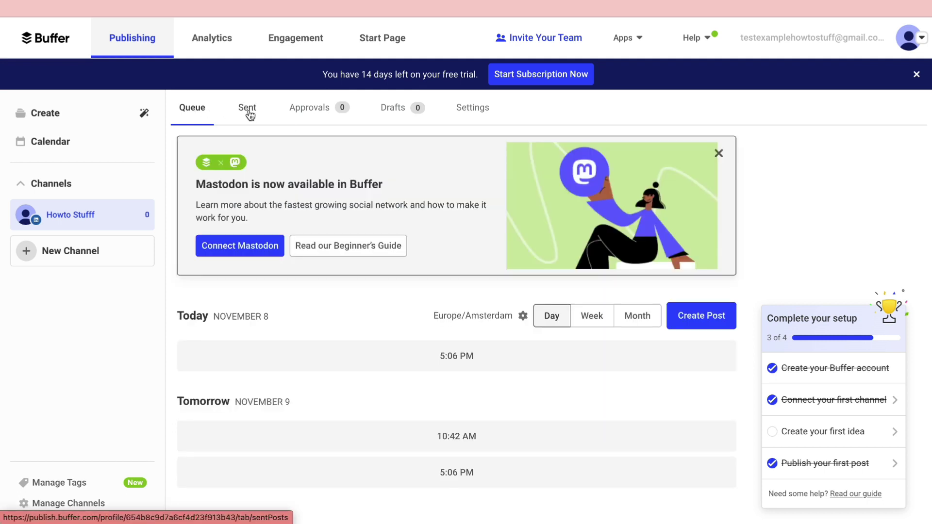
click(248, 110)
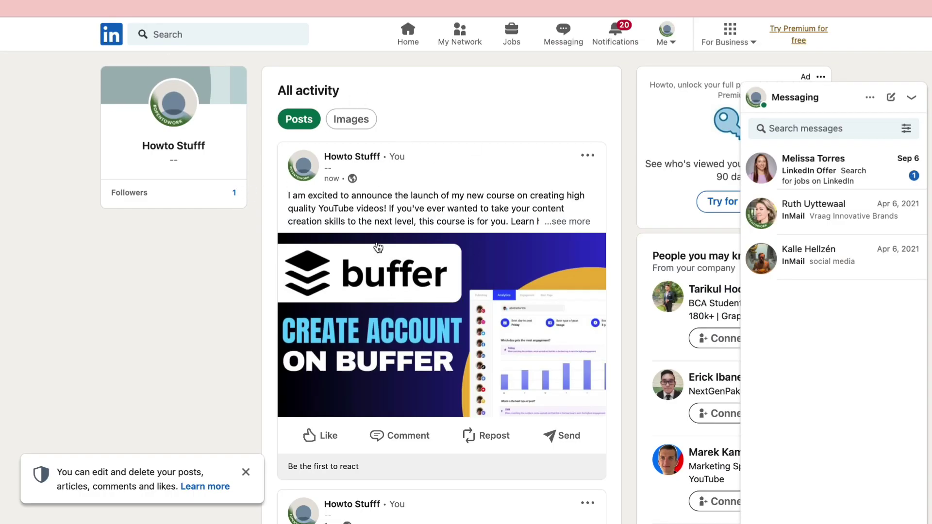
Step: Expand the top LinkedIn activity post to reveal its full text ending with #YouTubeTips and #ContentCreation
click(566, 222)
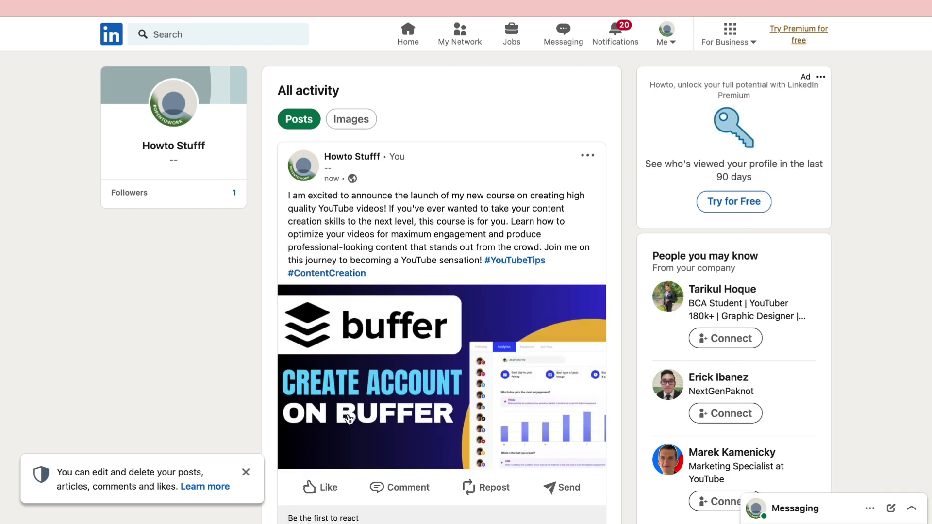
scroll(349, 422, down, 2)
scroll(444, 276, up, 2)
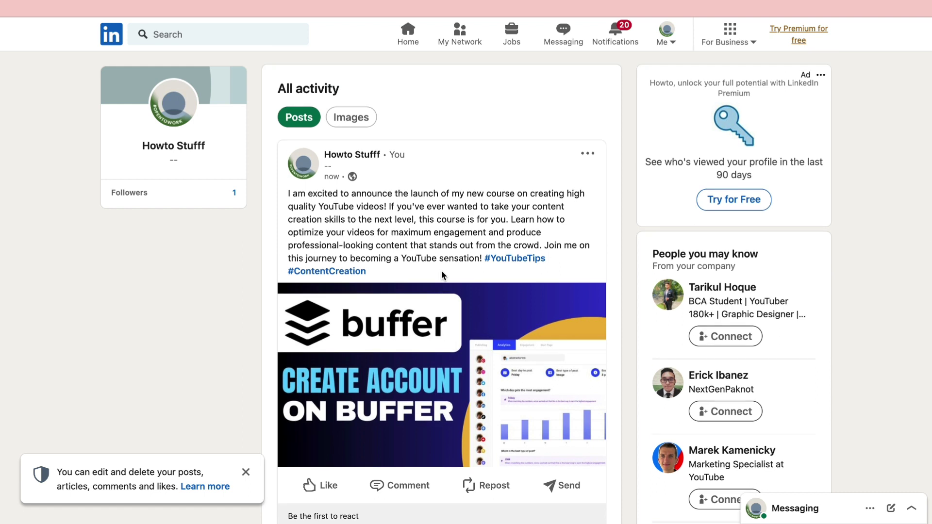